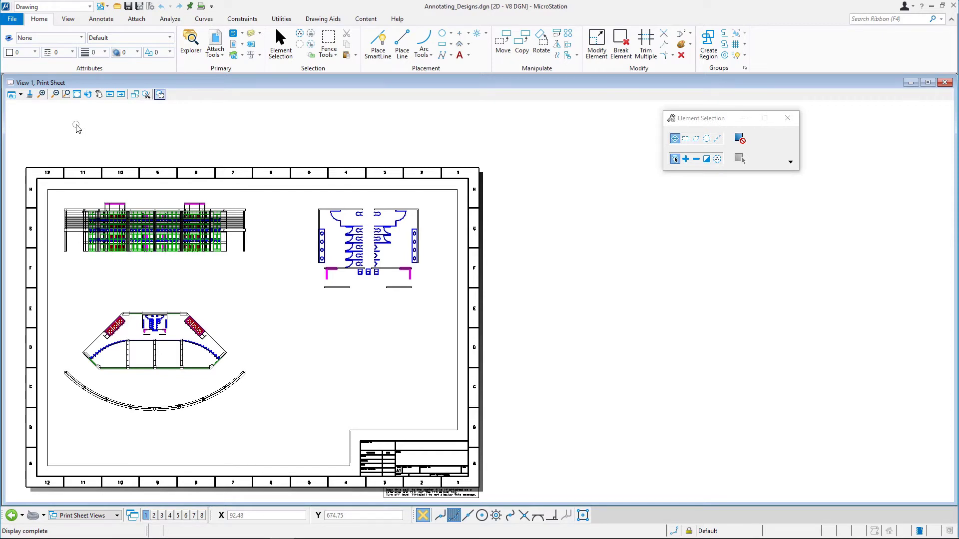
# Open the Ground Floor Plan model from the Models dialog and move the dialog clear of the floor plan
pyautogui.click(234, 35)
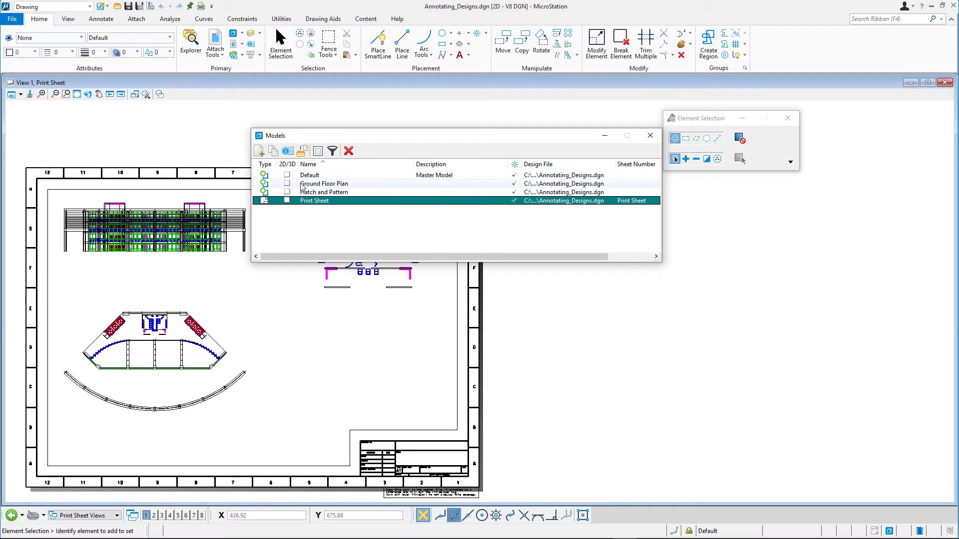
pyautogui.doubleClick(303, 183)
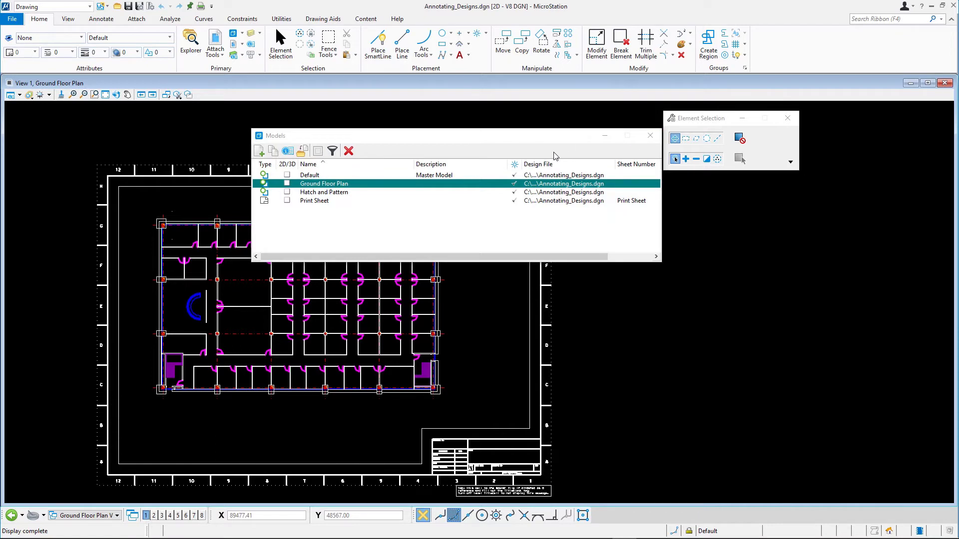
pyautogui.moveTo(475, 143); pyautogui.dragTo(665, 202)
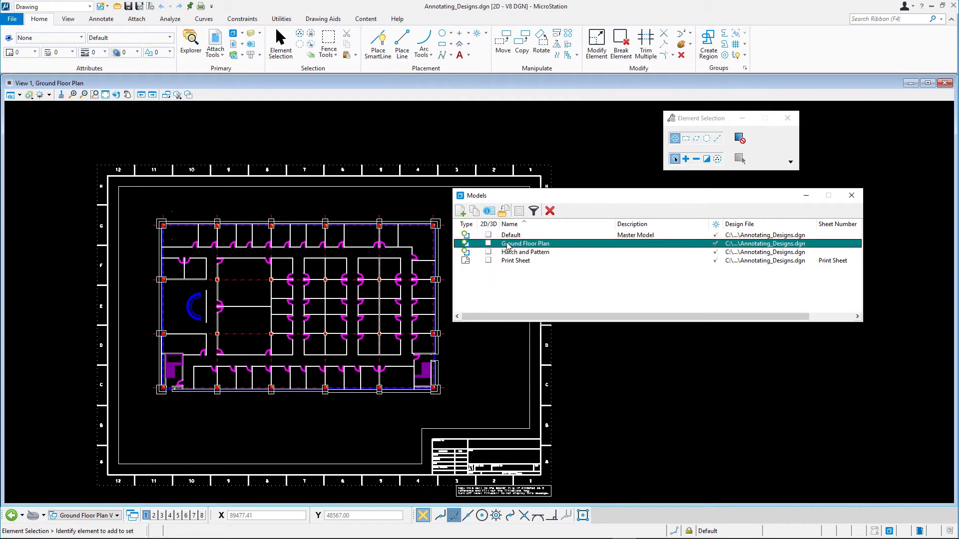
# Set the Ground Floor Plan model's annotation scale to 1:100 in its model properties
pyautogui.click(489, 212)
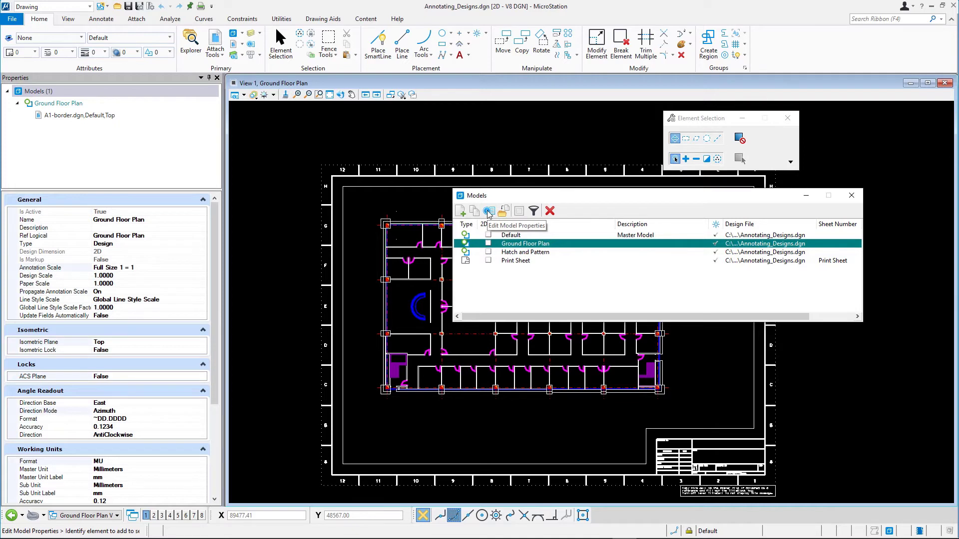
pyautogui.click(125, 268)
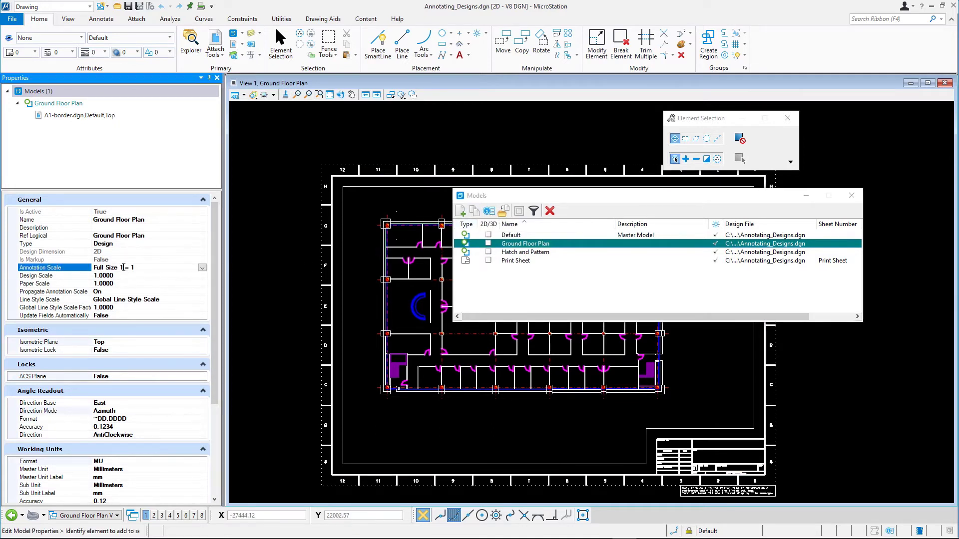
pyautogui.click(202, 268)
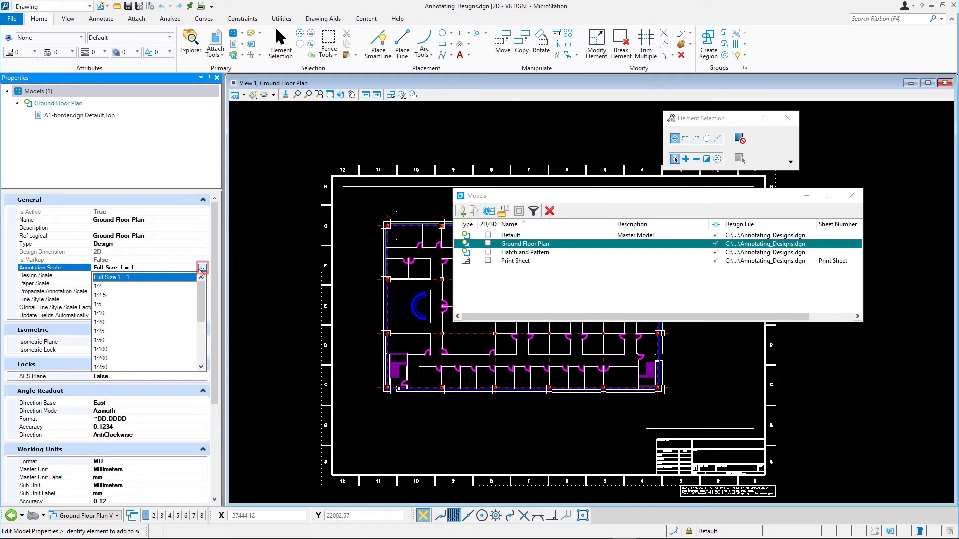
pyautogui.click(112, 350)
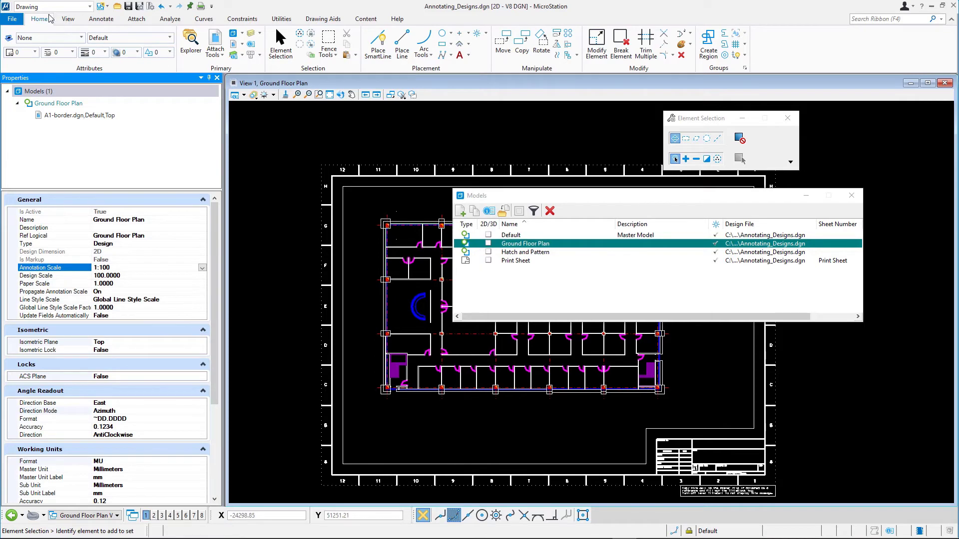
# Place the text "Ground Floor Plan" in the Arial 10 mm text style just below the floor plan
pyautogui.click(101, 19)
pyautogui.click(13, 44)
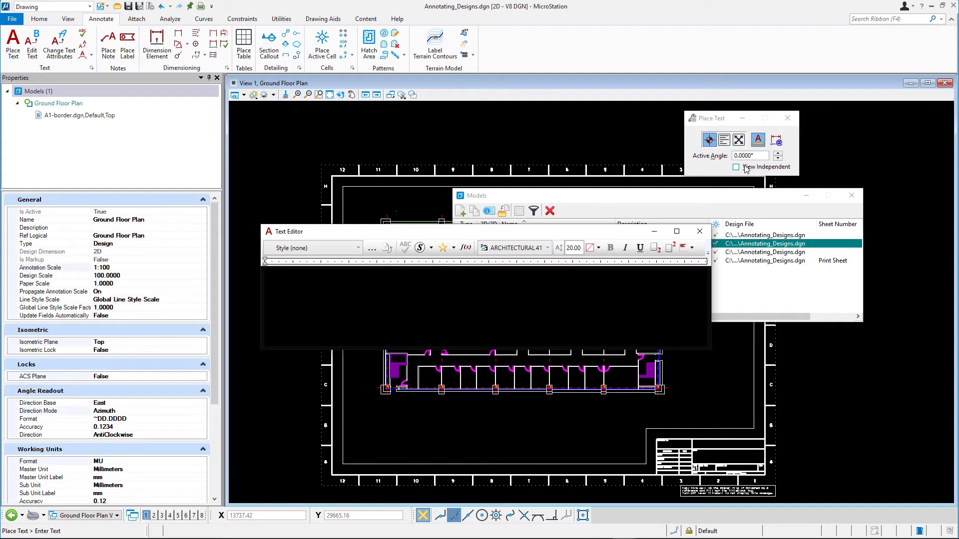
pyautogui.click(358, 248)
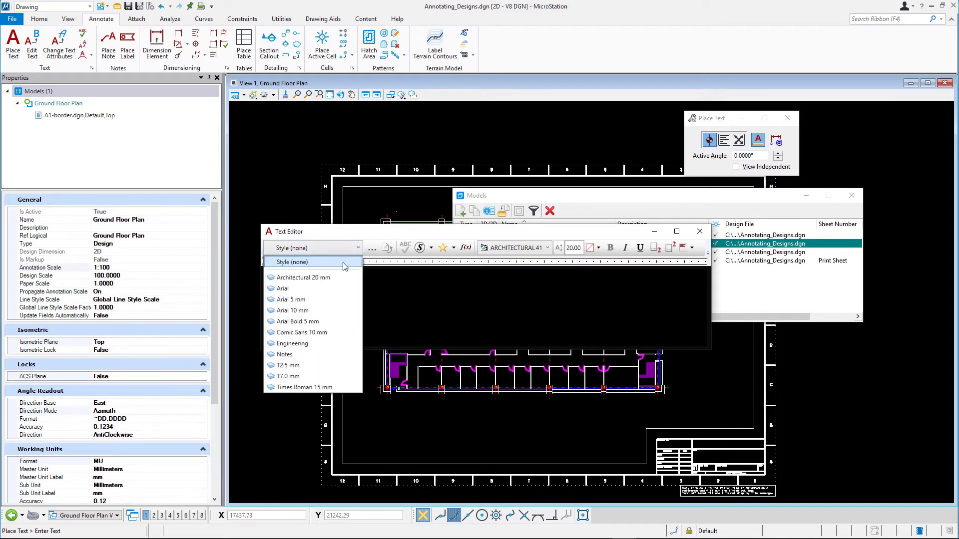
pyautogui.click(305, 312)
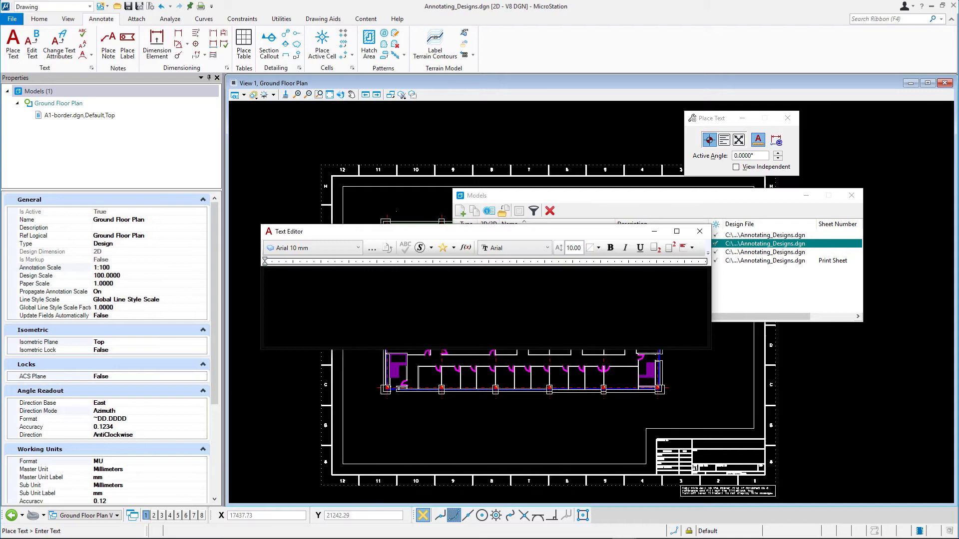
pyautogui.write('Ground Floor Plan')
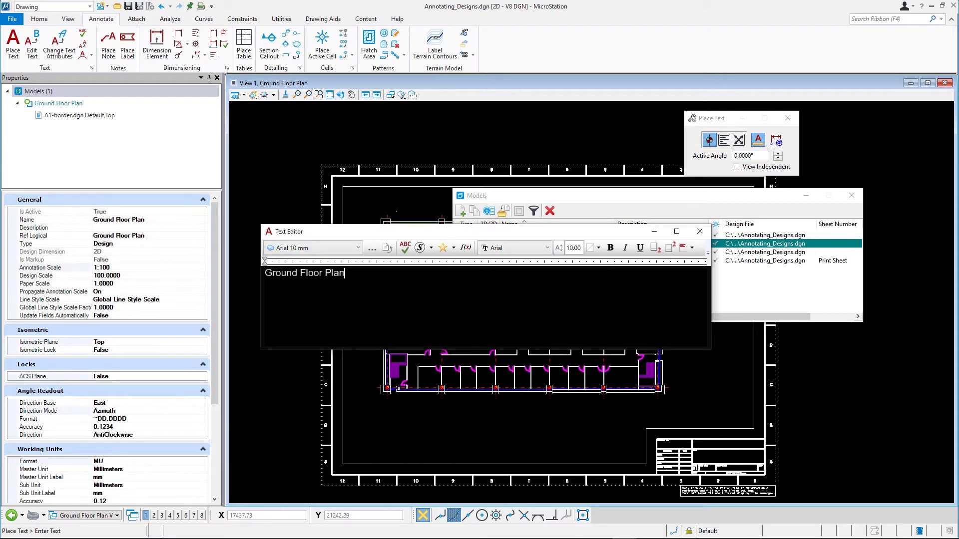
pyautogui.click(431, 410)
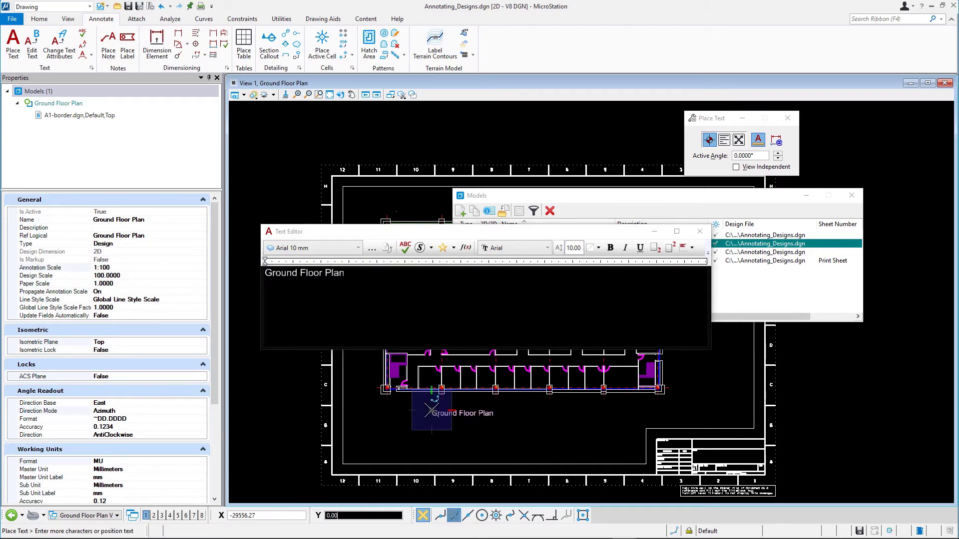
# Place a second "Ground Floor Plan" text beneath the first one with the annotation scale lock turned off
pyautogui.click(759, 142)
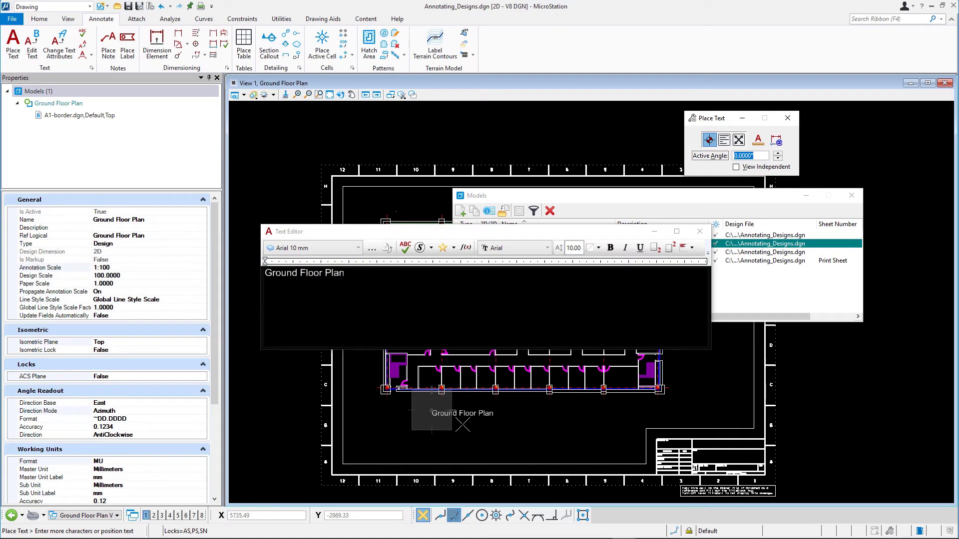
pyautogui.click(464, 425)
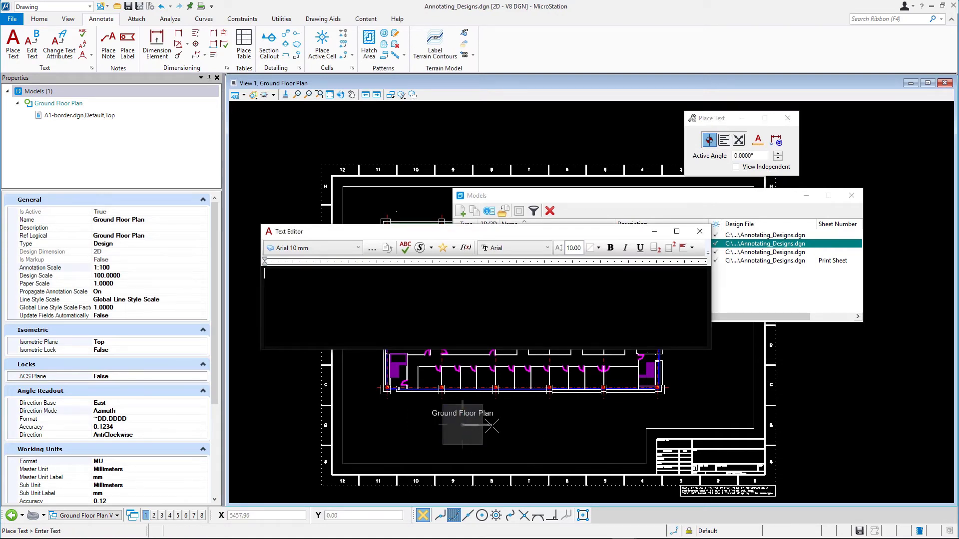
pyautogui.rightClick(479, 426)
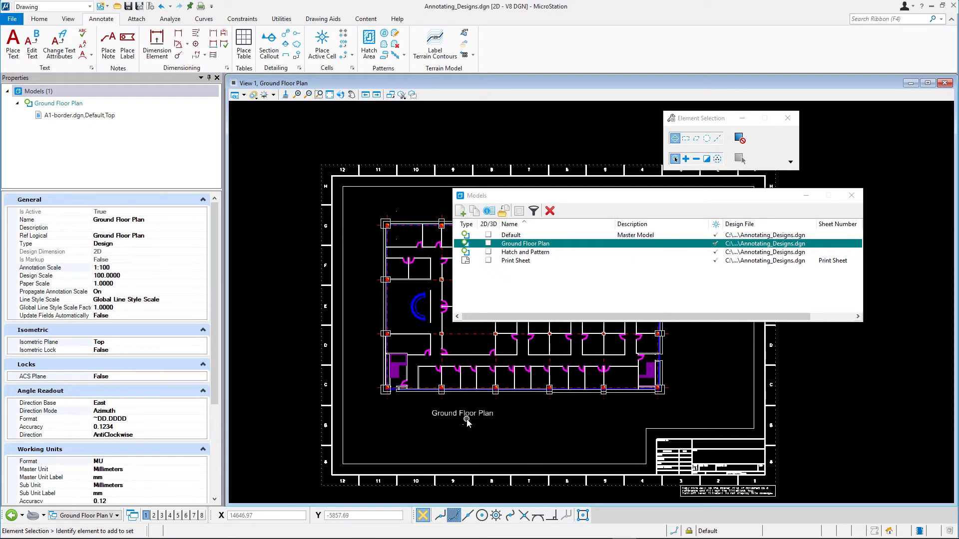
# Examine the unscaled second text up close and undo its placement
pyautogui.click(319, 95)
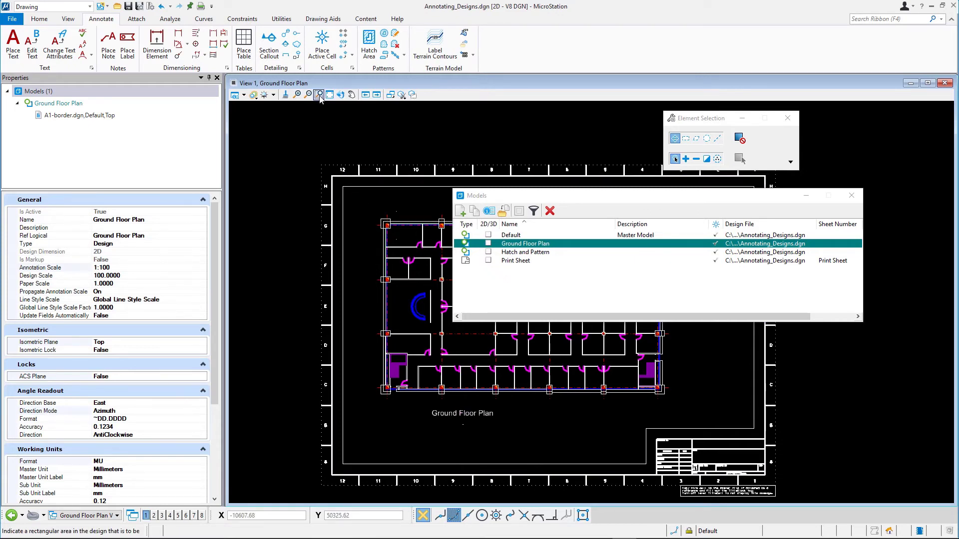
pyautogui.click(456, 421)
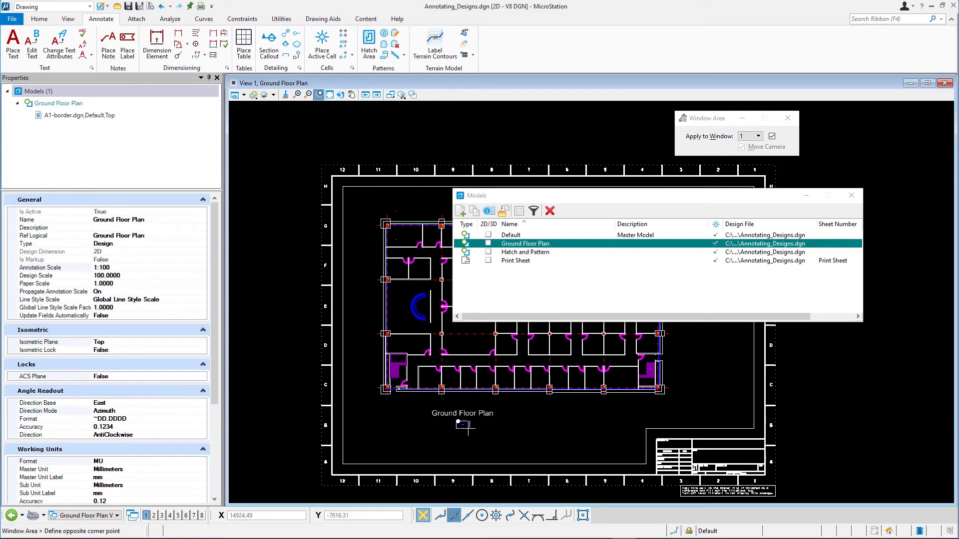
pyautogui.click(469, 428)
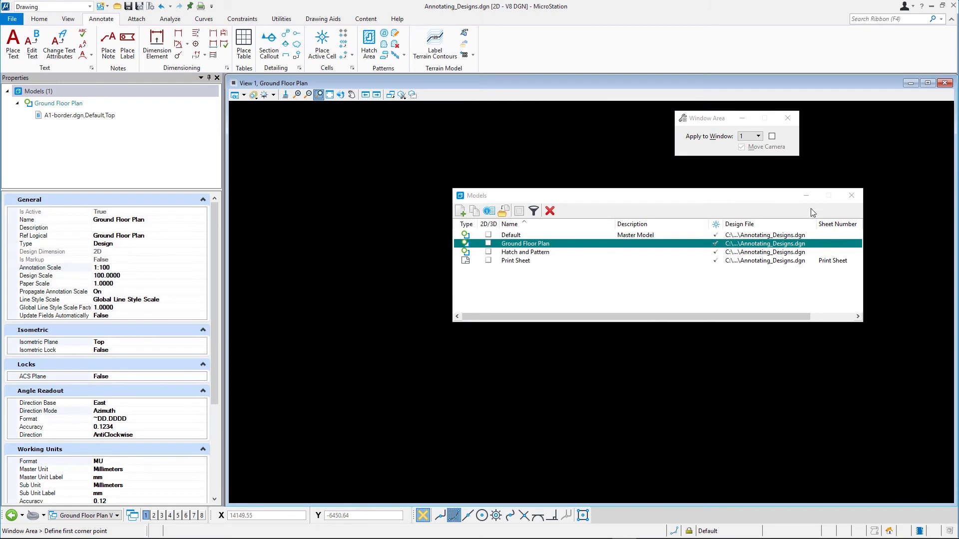
pyautogui.click(851, 195)
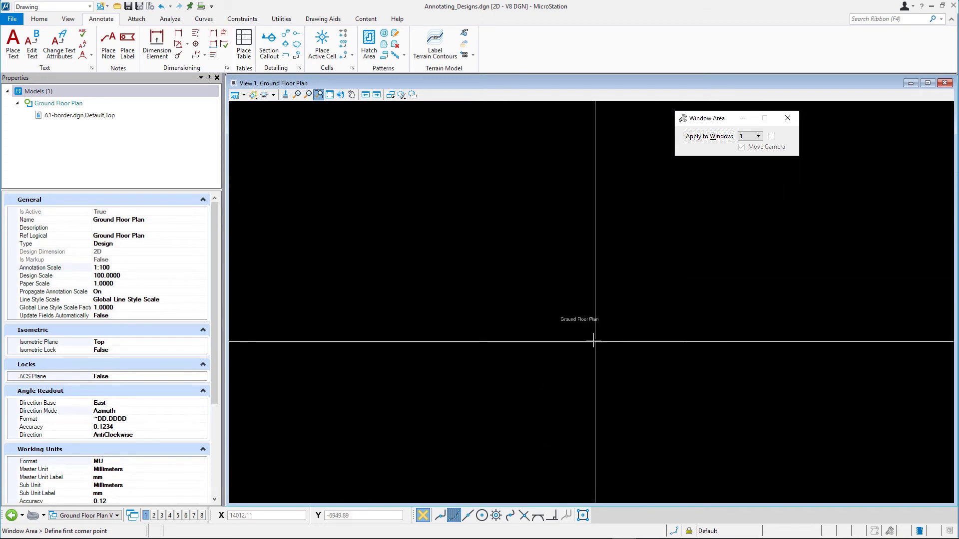
pyautogui.hotkey('ctrl', 'z')
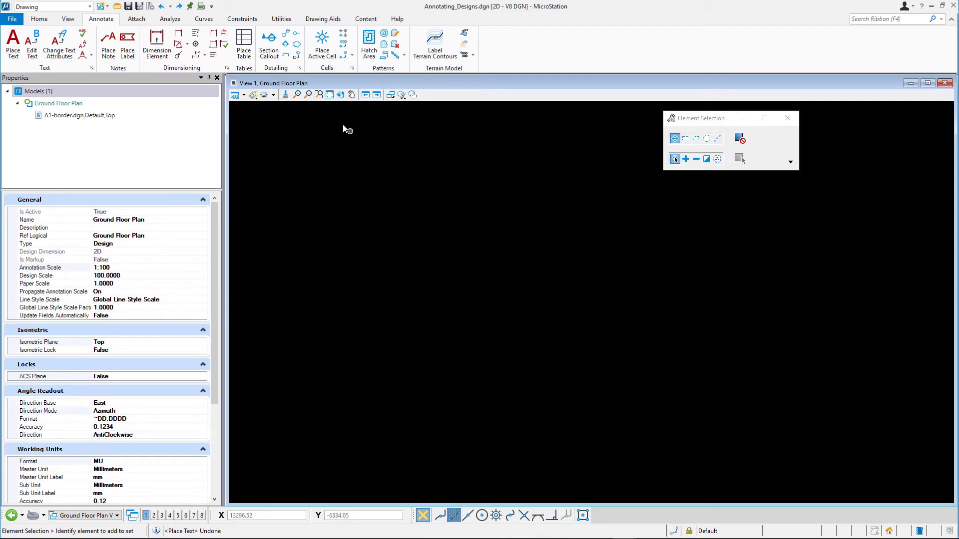
pyautogui.click(330, 95)
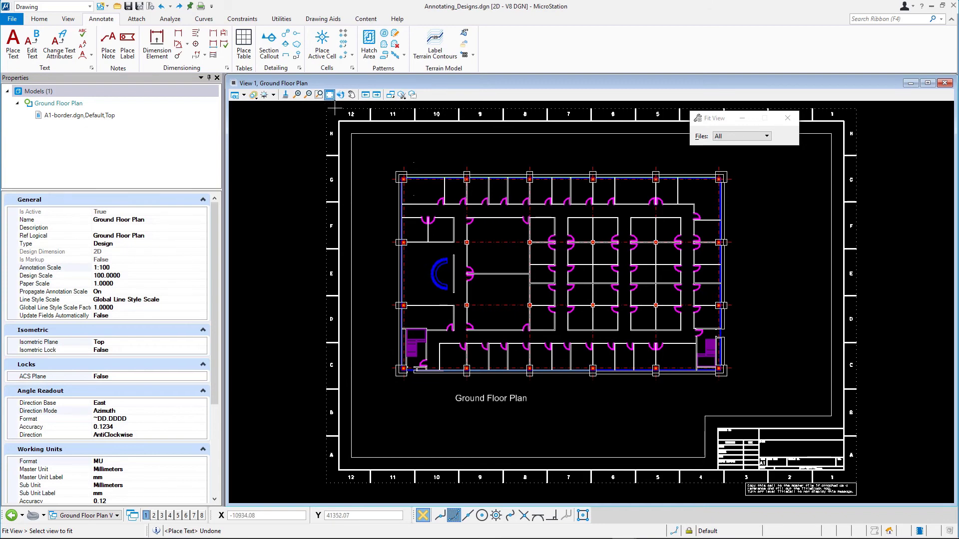
# Change the Ground Floor Plan model's annotation scale to 1:200 in its model properties
pyautogui.click(39, 19)
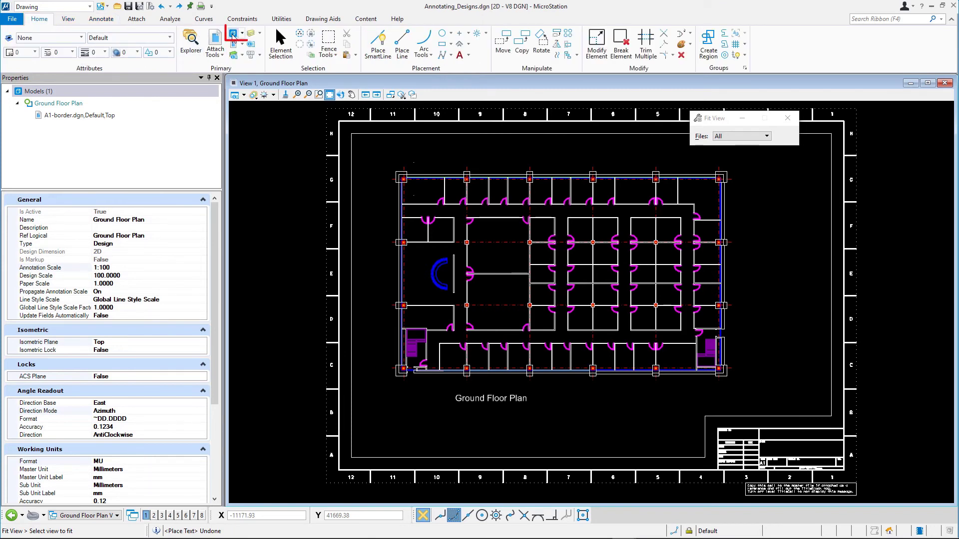
pyautogui.click(215, 36)
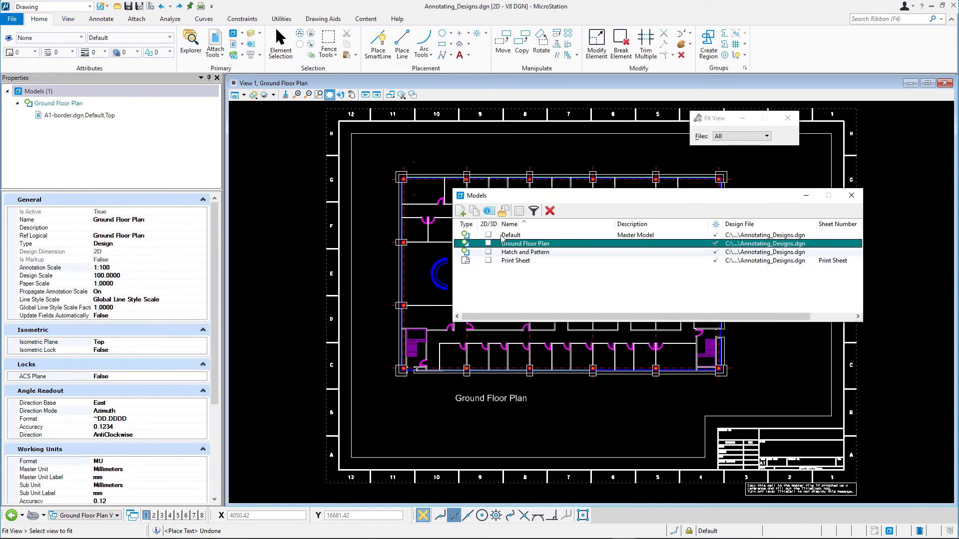
pyautogui.click(489, 210)
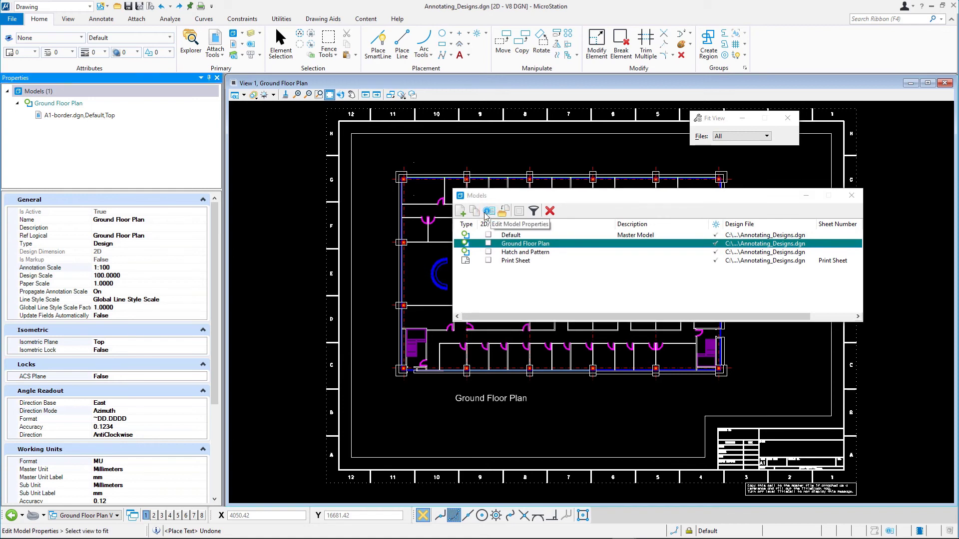
pyautogui.click(128, 270)
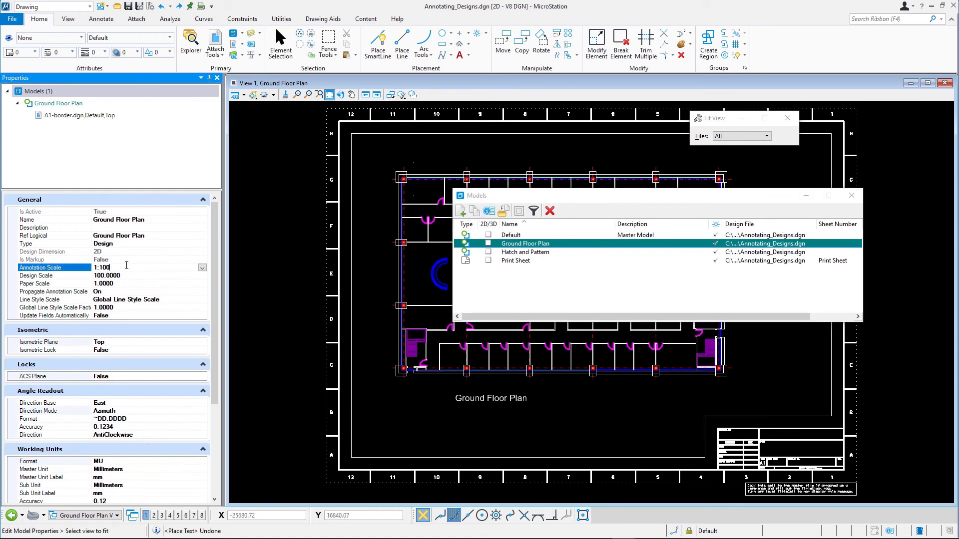
pyautogui.click(202, 268)
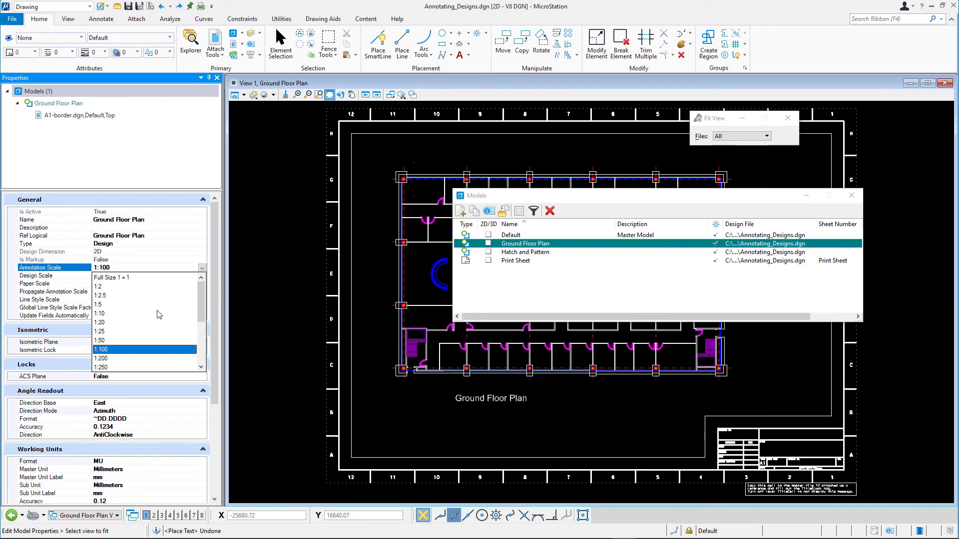
pyautogui.click(128, 359)
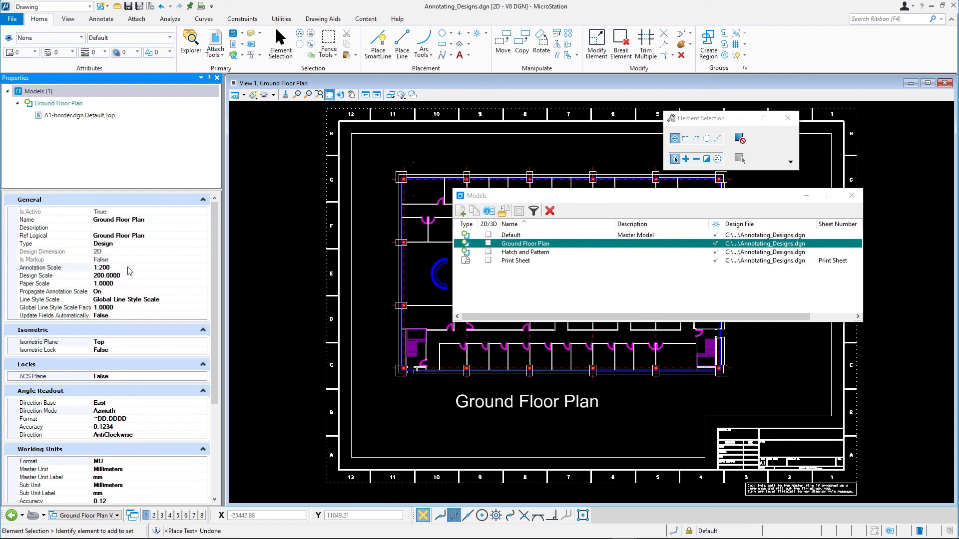
# Set the Ground Floor Plan model's annotation scale back to 1:100 and save the settings
pyautogui.click(128, 267)
pyautogui.click(201, 268)
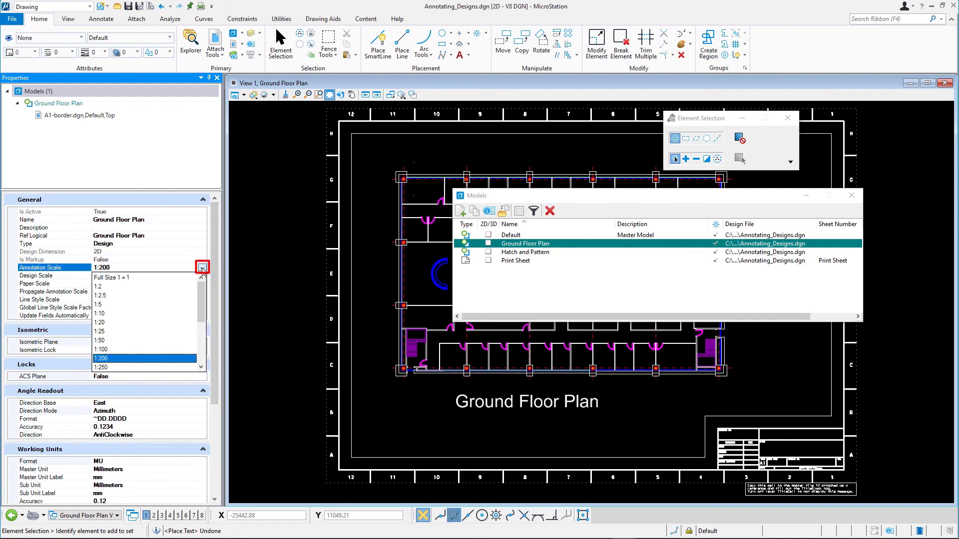
pyautogui.click(115, 349)
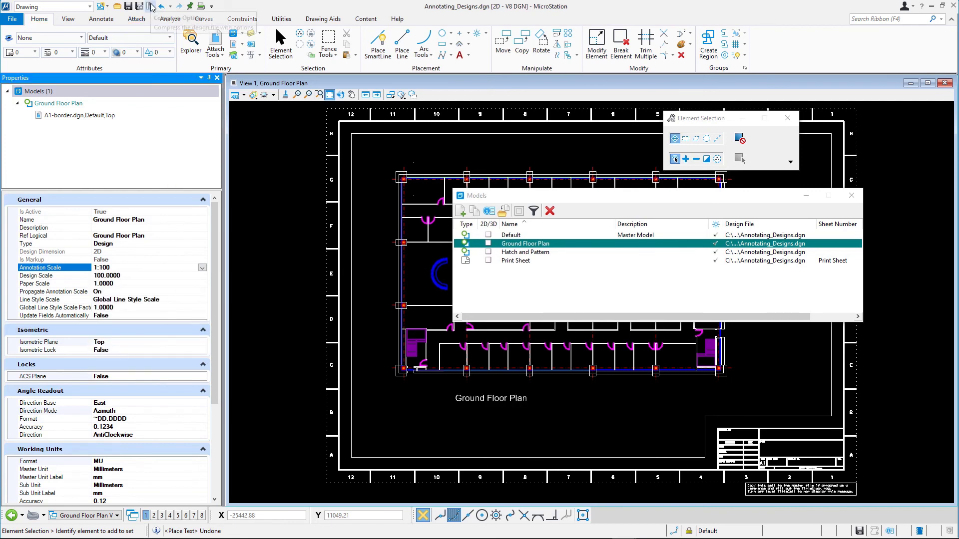
pyautogui.hotkey('ctrl', 'f')
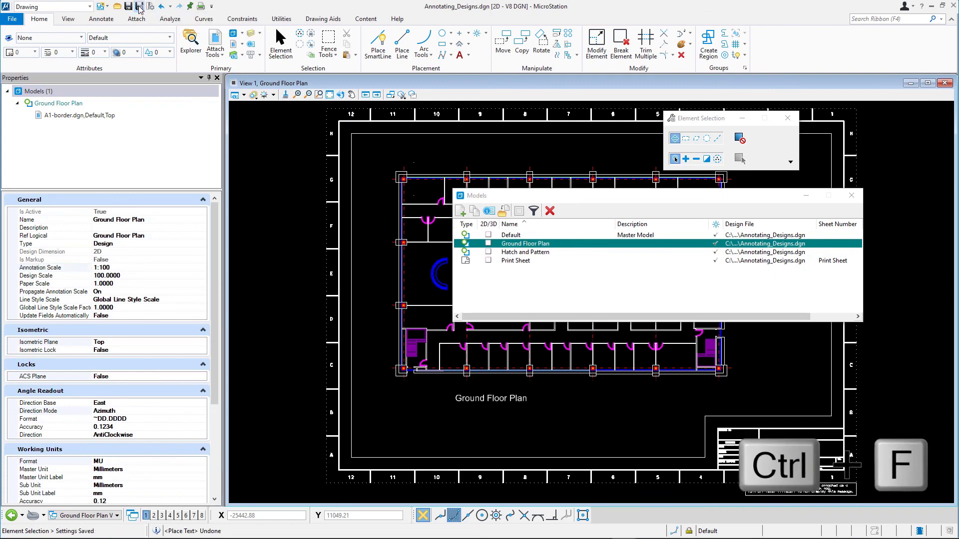